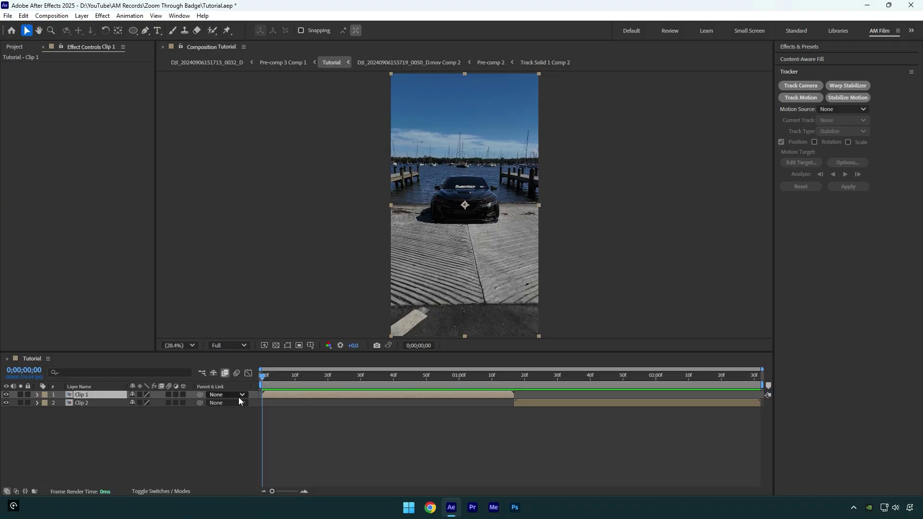
Slide Clip 2 to start at frame 26, overlapping Clip 1, then return to frame 0
{"action": "mouse_move", "coordinate": [265, 376]}
{"action": "left_mouse_down"}
{"action": "mouse_move", "coordinate": [764, 390]}
{"action": "mouse_move", "coordinate": [349, 436]}
{"action": "left_mouse_up"}
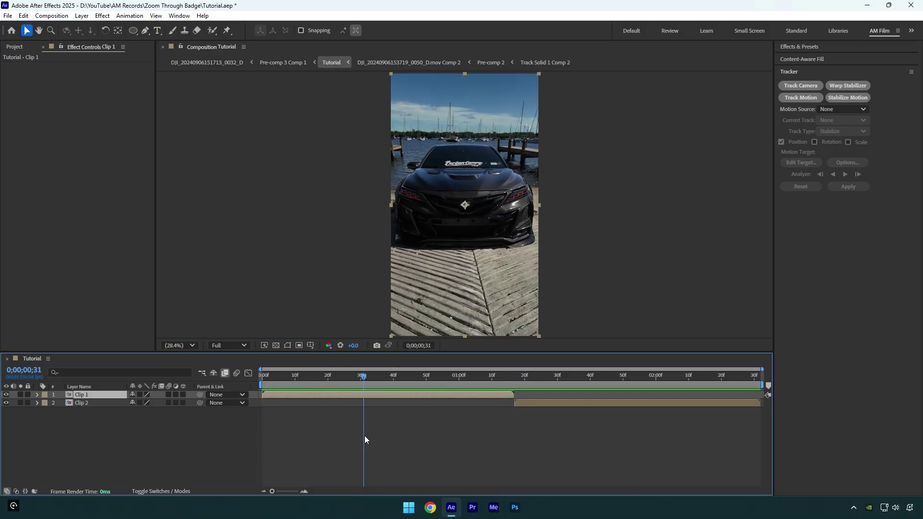
{"action": "left_click_drag", "start_coordinate": [631, 406], "coordinate": [467, 412]}
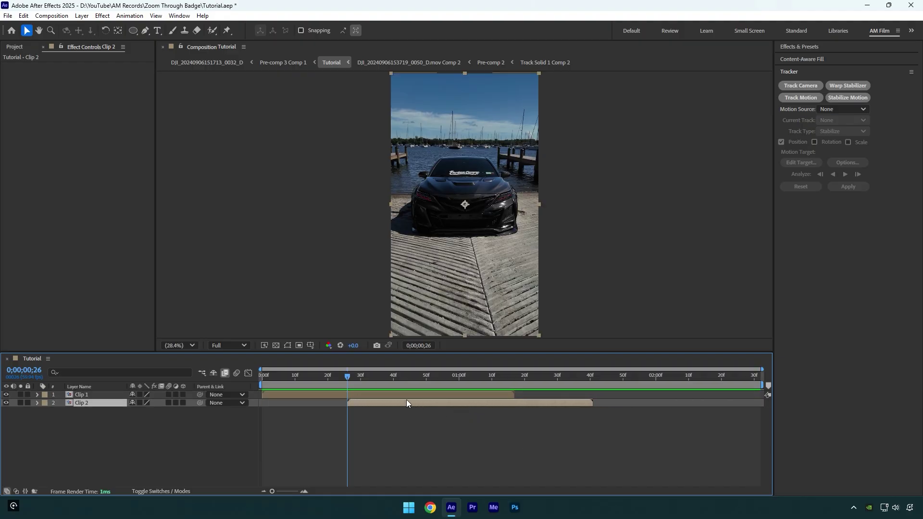
{"action": "left_click_drag", "start_coordinate": [347, 375], "coordinate": [264, 376]}
{"action": "left_click", "coordinate": [251, 394]}
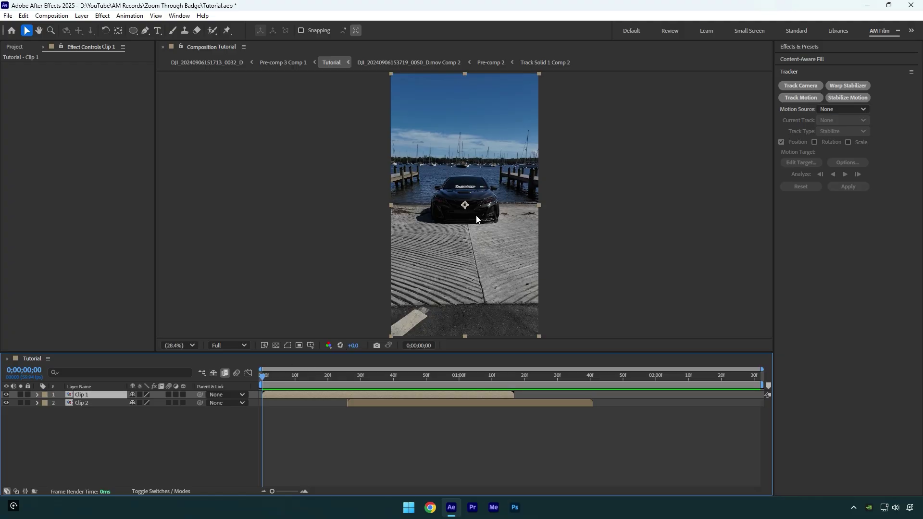
Apply Mocha AE to Clip 1, draw an ellipse around the front badge, and track it forward
{"action": "key", "text": "ctrl+space"}
{"action": "type", "text": "mocha"}
{"action": "key", "text": "Return"}
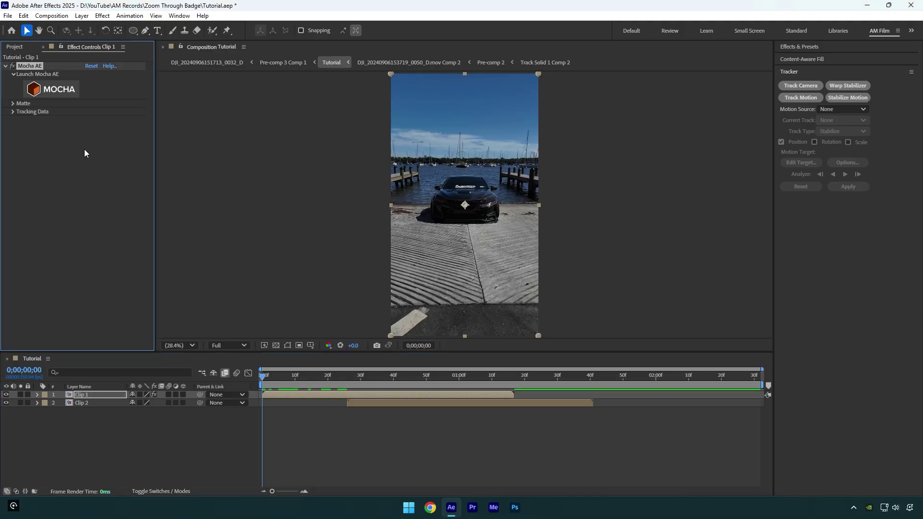
{"action": "left_click", "coordinate": [52, 89]}
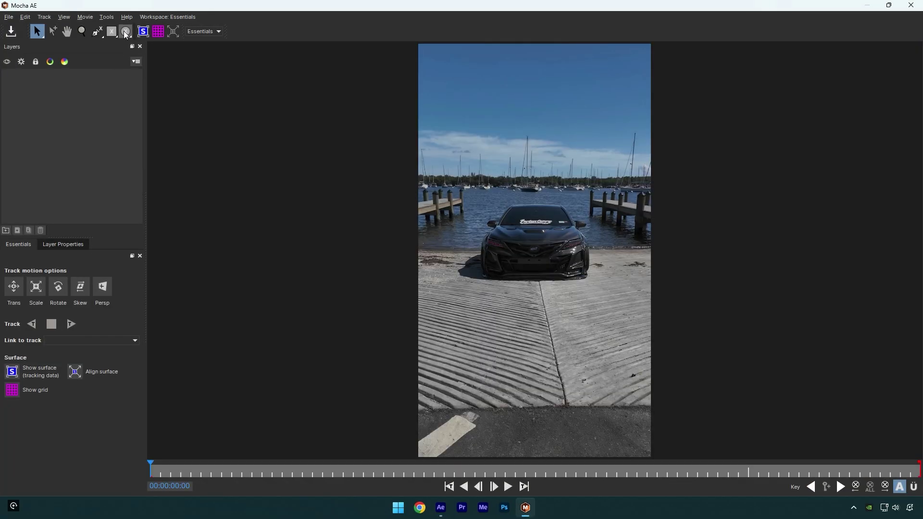
{"action": "scroll", "coordinate": [529, 248], "scroll_direction": "up", "scroll_amount": 5}
{"action": "left_click_drag", "start_coordinate": [550, 262], "coordinate": [549, 263]}
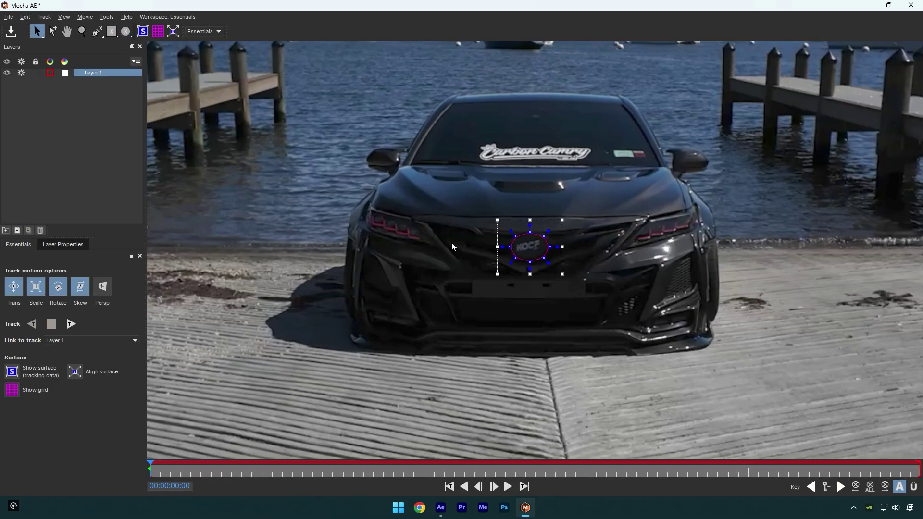
{"action": "left_click", "coordinate": [71, 324]}
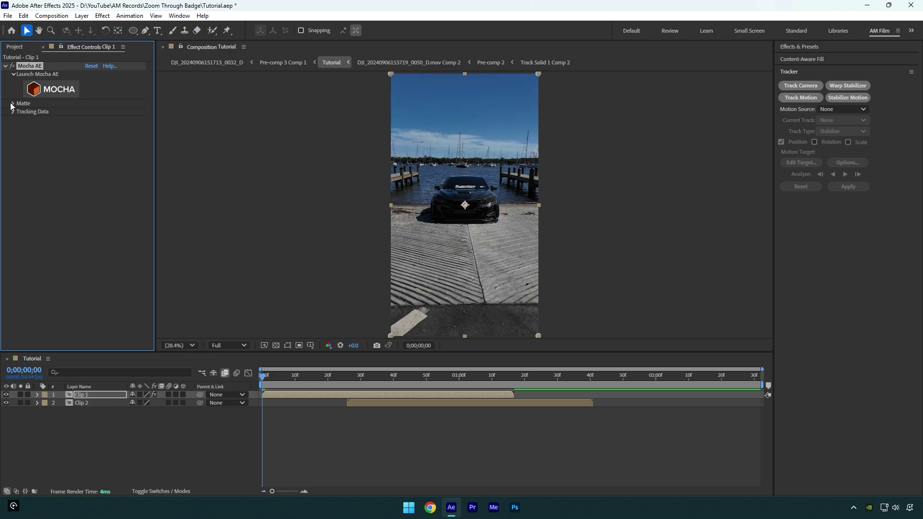
Create AE masks from the Mocha matte and set the badge mask mode to Subtract
{"action": "left_click", "coordinate": [11, 104]}
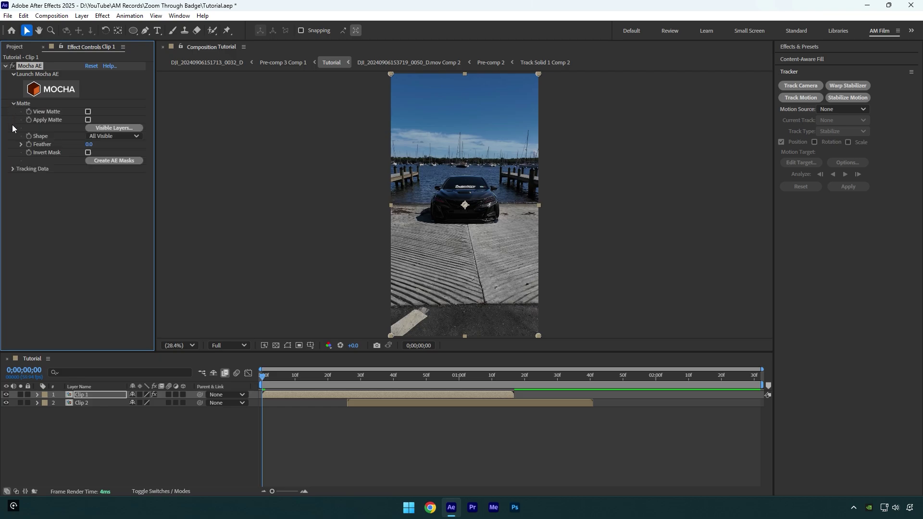
{"action": "left_click", "coordinate": [116, 161]}
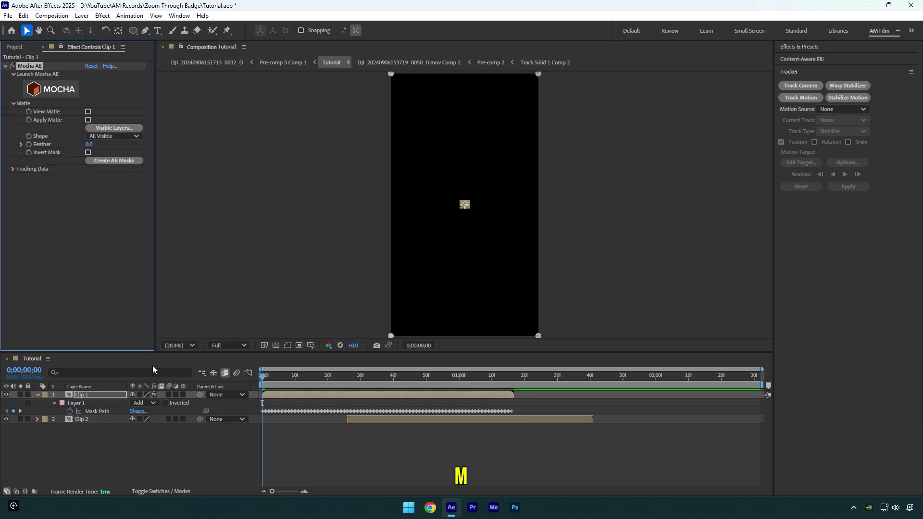
{"action": "left_click", "coordinate": [145, 403]}
{"action": "left_click", "coordinate": [154, 434]}
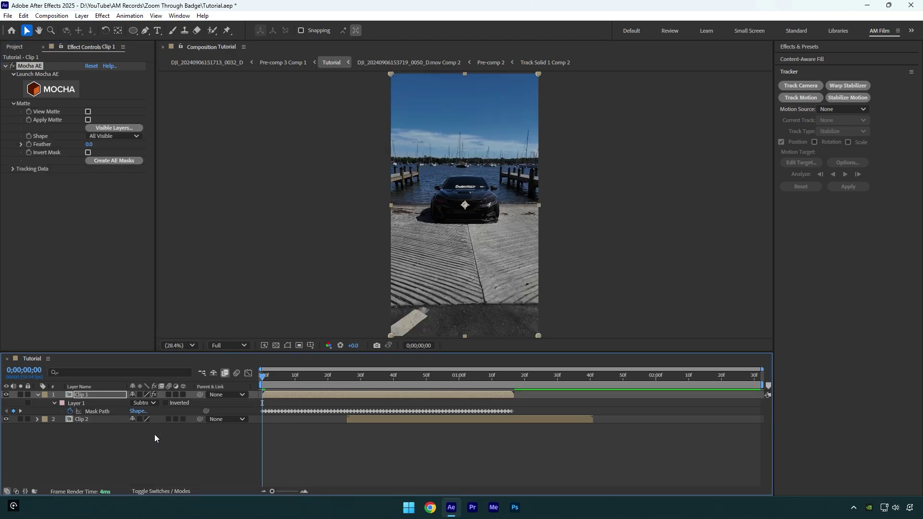
{"action": "mouse_move", "coordinate": [298, 375]}
{"action": "left_mouse_down"}
{"action": "mouse_move", "coordinate": [461, 376]}
{"action": "mouse_move", "coordinate": [348, 376]}
{"action": "left_mouse_up"}
Add a camera named Zoom and trim it to run from frame 26 to Clip 1's end
{"action": "right_click", "coordinate": [169, 447]}
{"action": "mouse_move", "coordinate": [216, 359]}
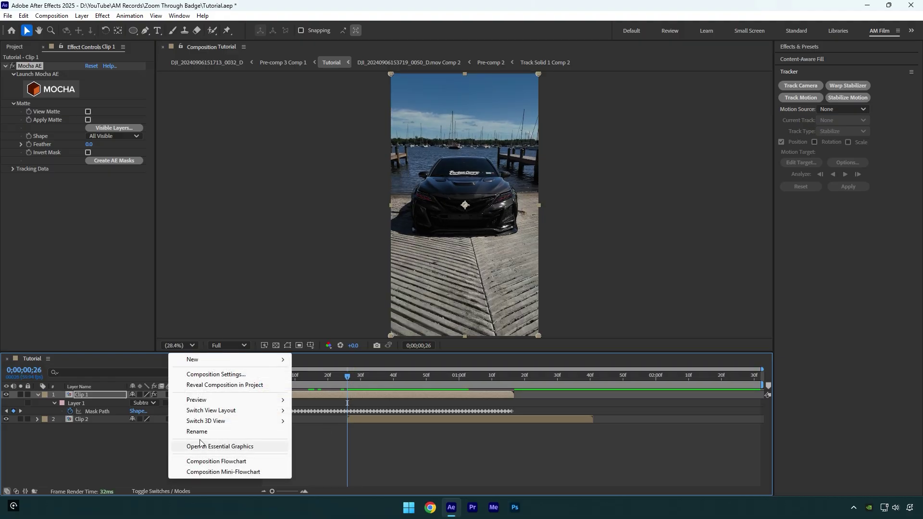
{"action": "left_click", "coordinate": [318, 406]}
{"action": "type", "text": "Zoom"}
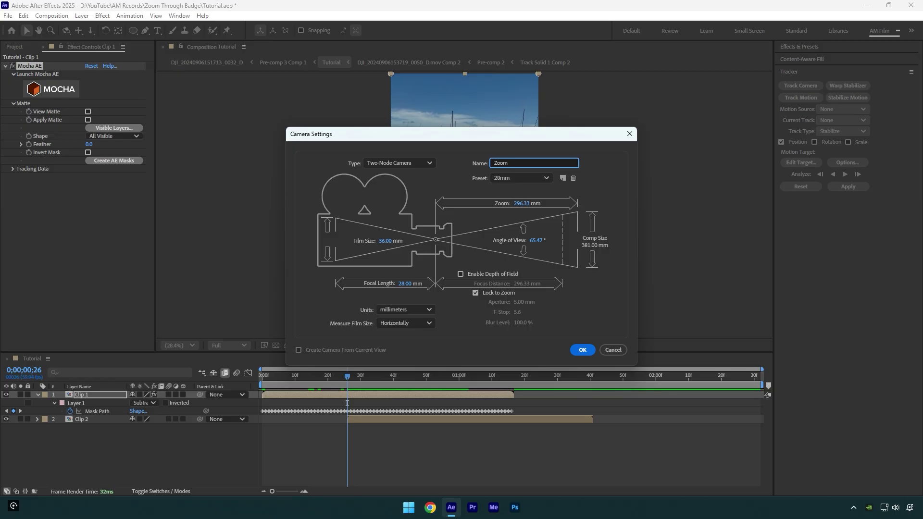
{"action": "key", "text": "Return"}
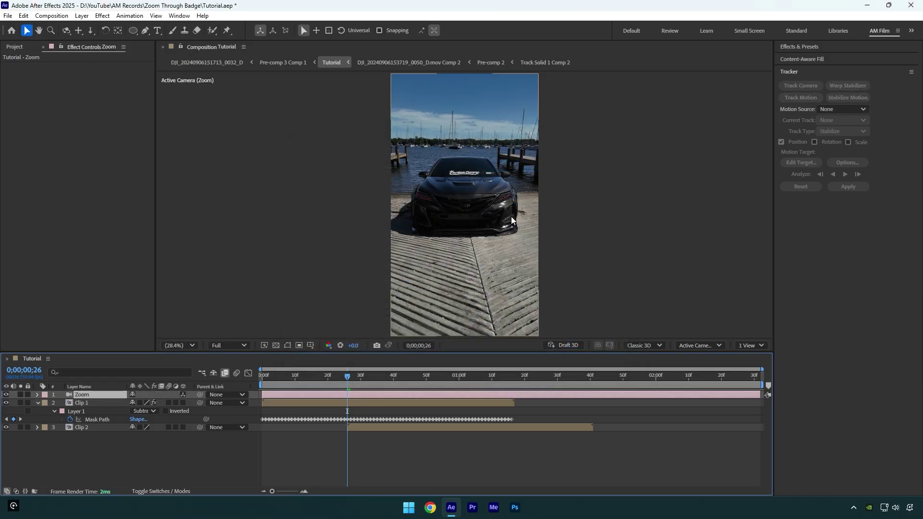
{"action": "left_click_drag", "start_coordinate": [264, 396], "coordinate": [341, 398]}
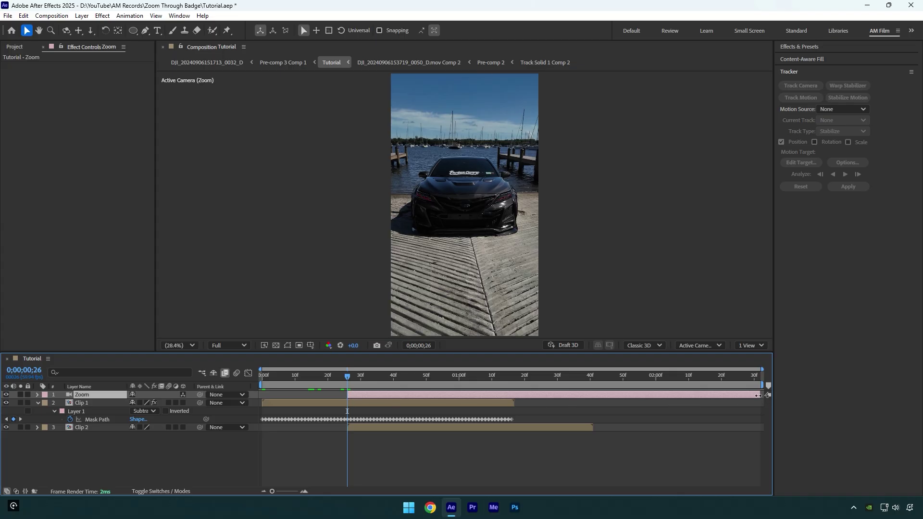
{"action": "left_click_drag", "start_coordinate": [759, 395], "coordinate": [515, 395]}
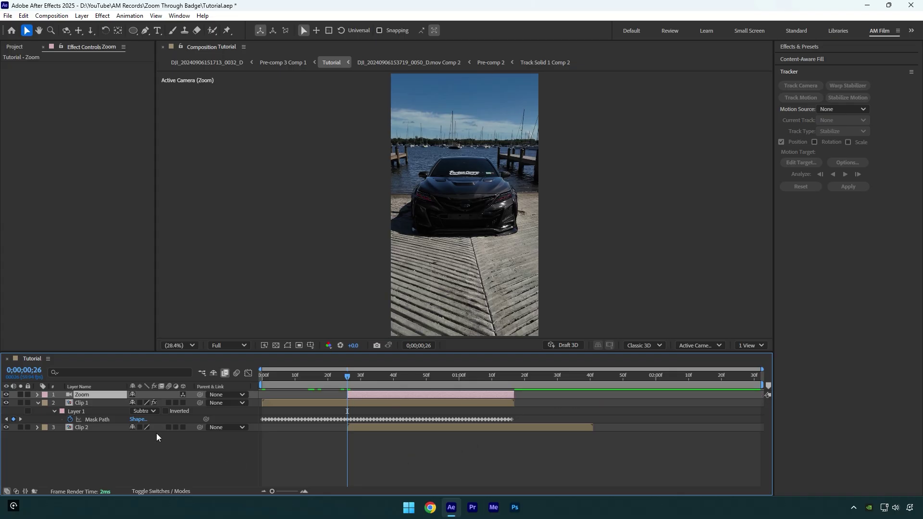
Make Clip 1 a 3D layer and keyframe the Zoom camera's Point of Interest and Position
{"action": "left_click", "coordinate": [81, 402]}
{"action": "left_click", "coordinate": [183, 403]}
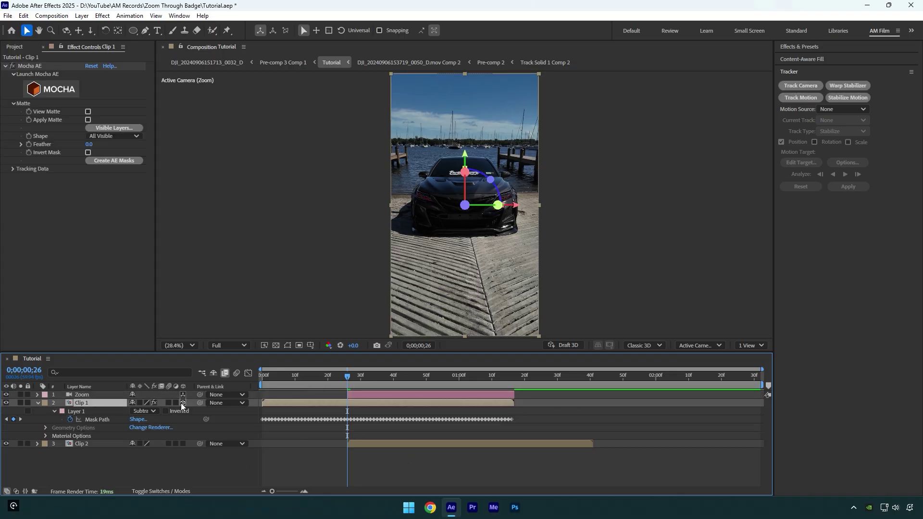
{"action": "left_click", "coordinate": [37, 396]}
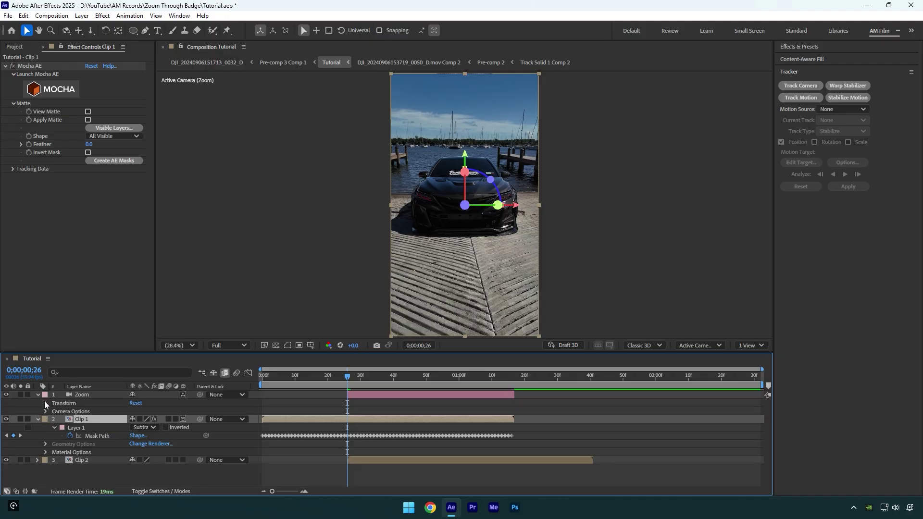
{"action": "left_click", "coordinate": [45, 405]}
{"action": "left_click", "coordinate": [61, 412]}
{"action": "left_click", "coordinate": [63, 419]}
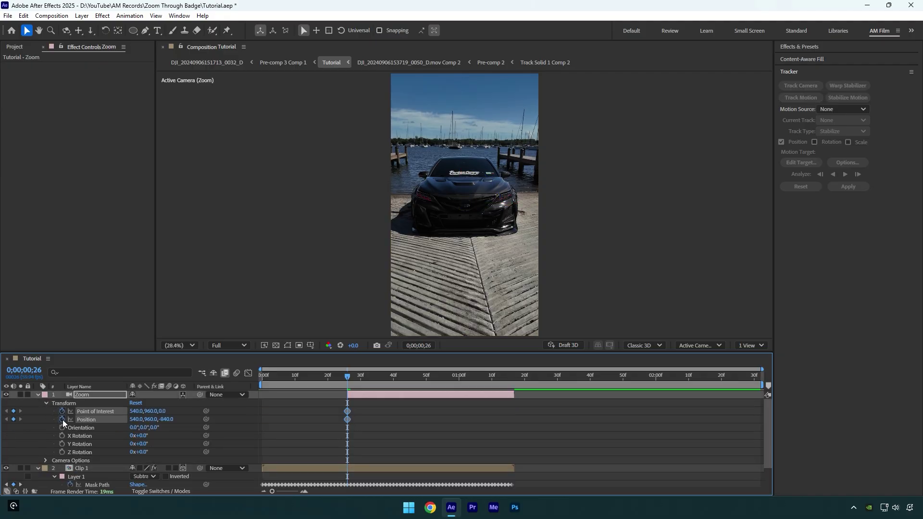
{"action": "key", "text": "u"}
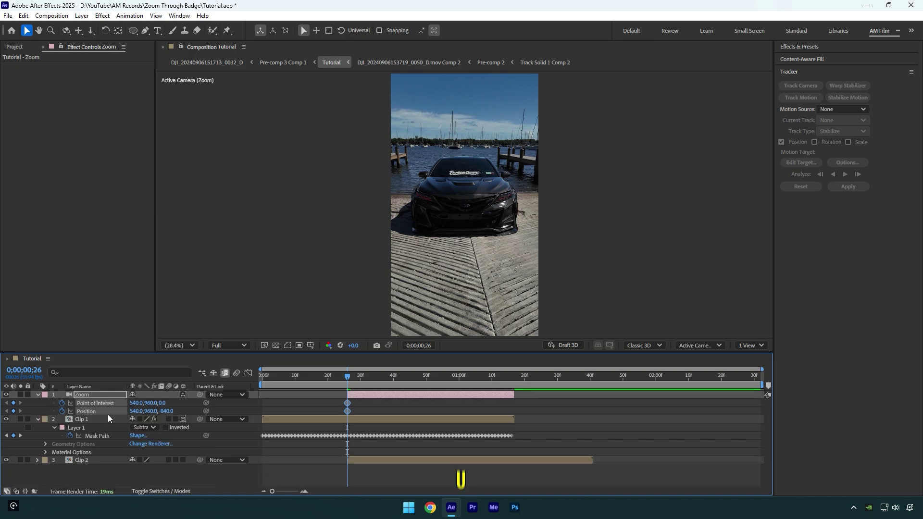
Dolly the camera back for the second pose, preview the push-in, and select all four keyframes
{"action": "left_click_drag", "start_coordinate": [347, 375], "coordinate": [497, 375]}
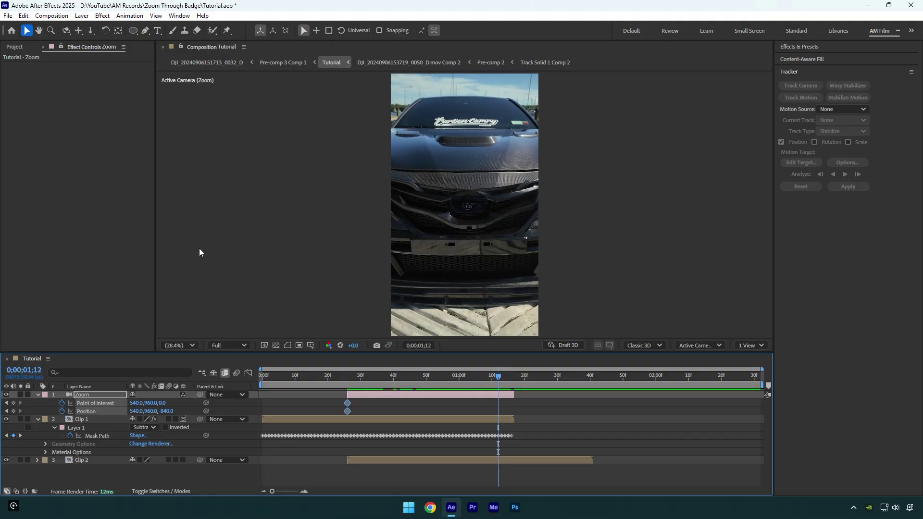
{"action": "left_click", "coordinate": [91, 31]}
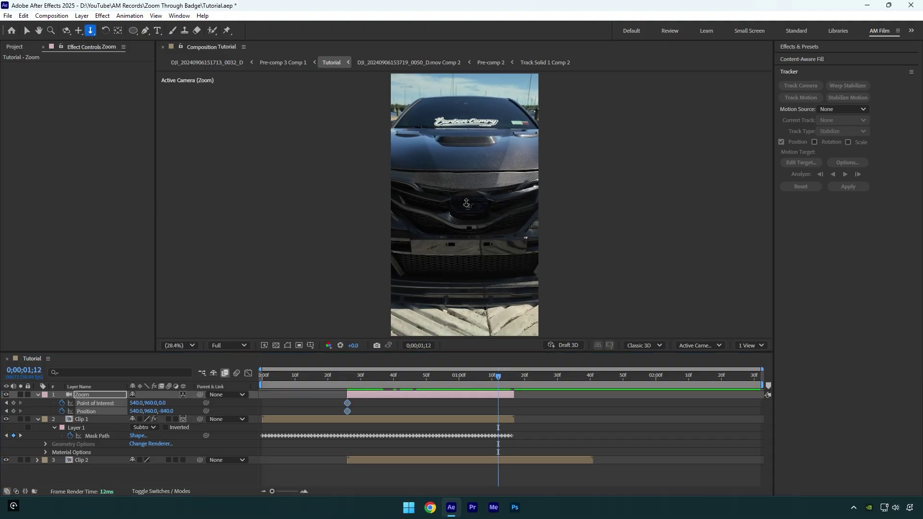
{"action": "left_click_drag", "start_coordinate": [466, 203], "coordinate": [474, 152]}
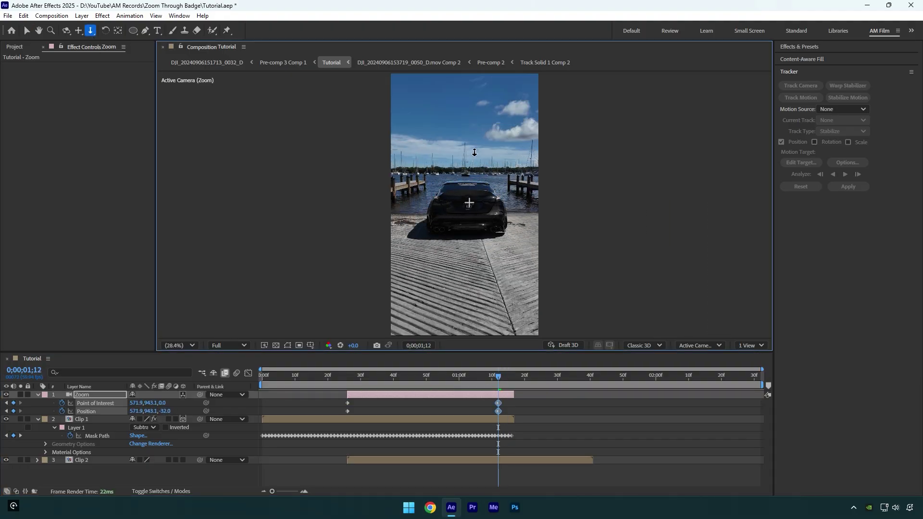
{"action": "key", "text": "space"}
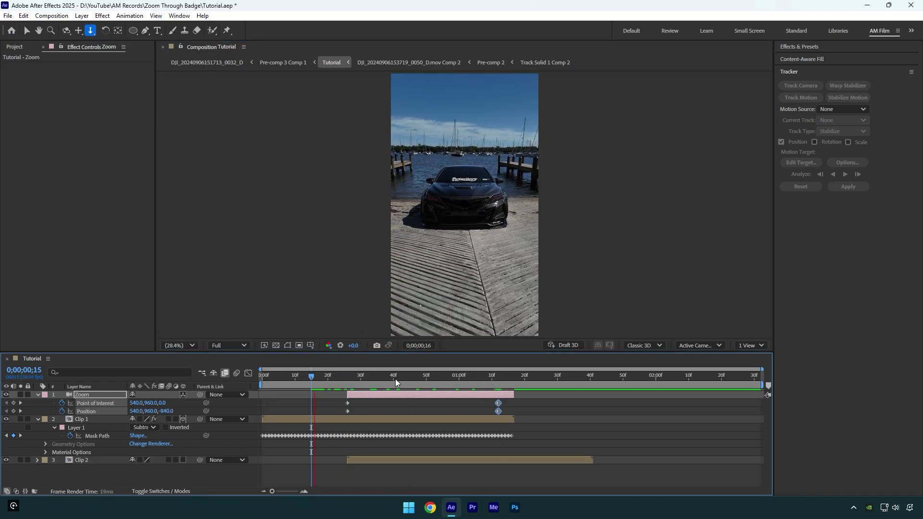
{"action": "key", "text": "v"}
{"action": "left_click", "coordinate": [345, 376]}
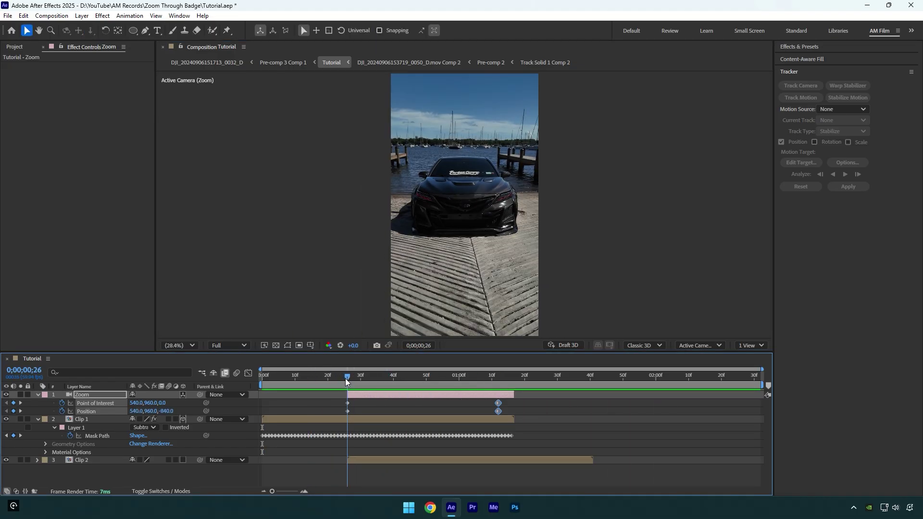
{"action": "left_click_drag", "start_coordinate": [345, 376], "coordinate": [378, 376]}
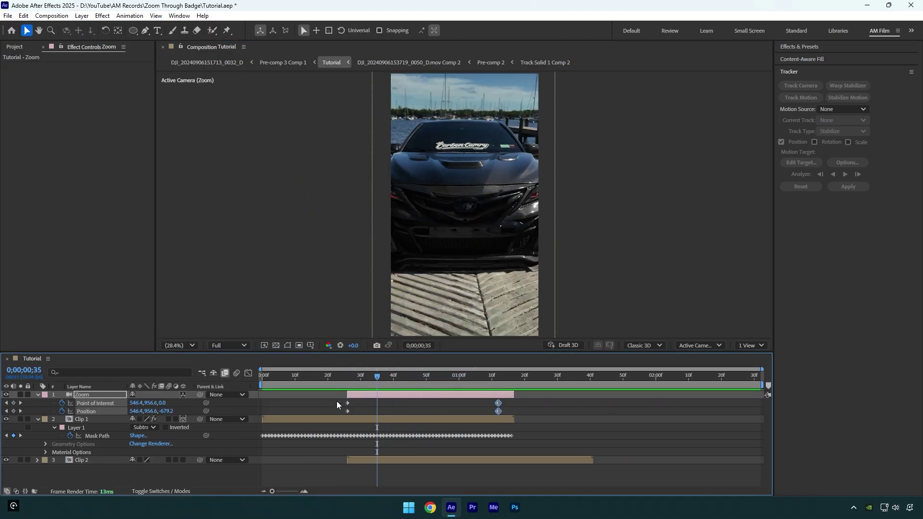
{"action": "left_click_drag", "start_coordinate": [335, 402], "coordinate": [507, 415]}
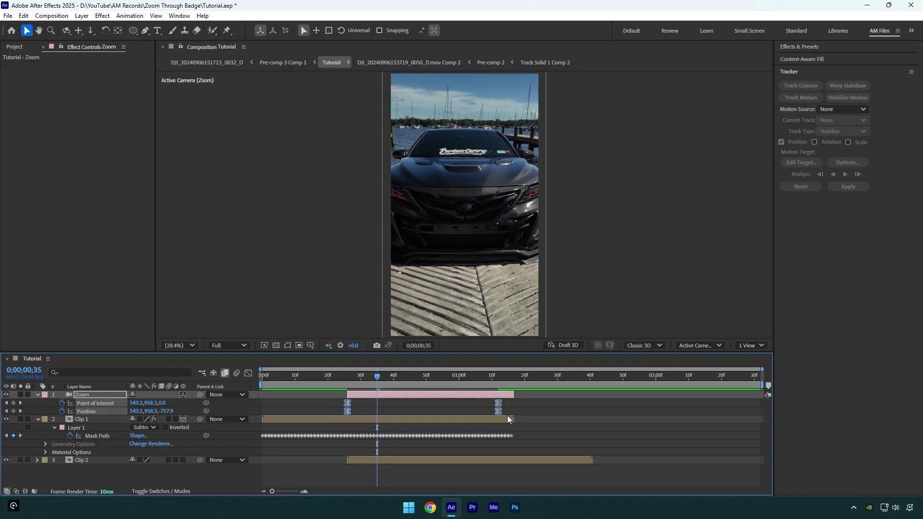
In the speed graph, stretch the keyframe influence for a gentle start and steep acceleration, then preview
{"action": "left_click", "coordinate": [247, 373]}
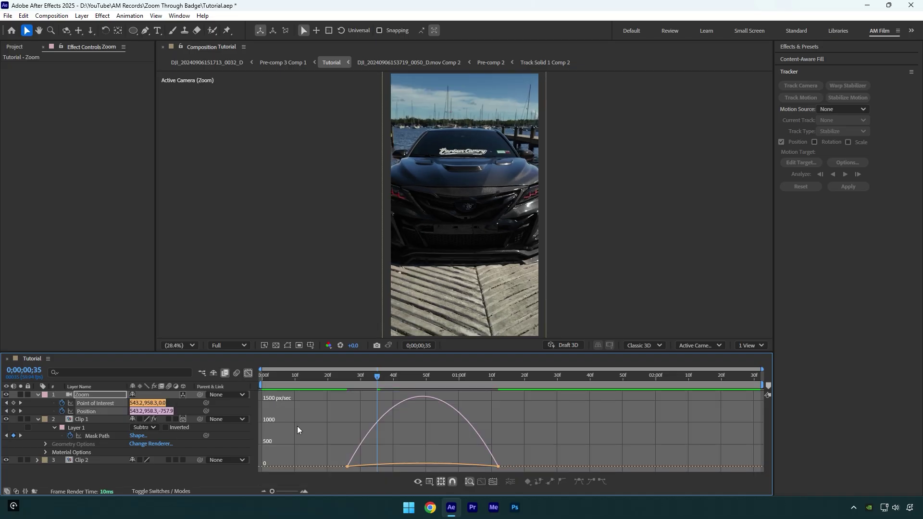
{"action": "right_click", "coordinate": [312, 442]}
{"action": "left_click", "coordinate": [350, 357]}
{"action": "left_click_drag", "start_coordinate": [326, 446], "coordinate": [392, 463]}
{"action": "mouse_move", "coordinate": [498, 462]}
{"action": "left_mouse_down"}
{"action": "mouse_move", "coordinate": [472, 460]}
{"action": "mouse_move", "coordinate": [497, 463]}
{"action": "left_mouse_up"}
{"action": "key", "text": "space"}
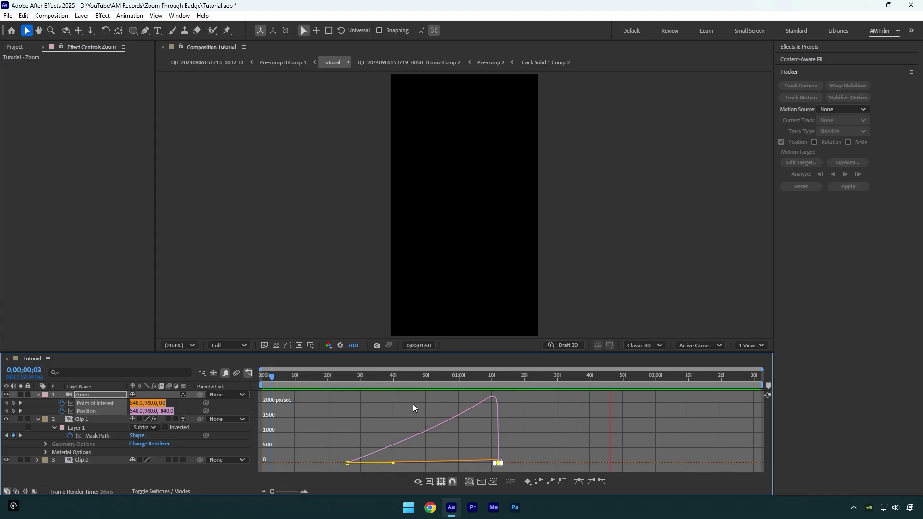
{"action": "left_click", "coordinate": [317, 378]}
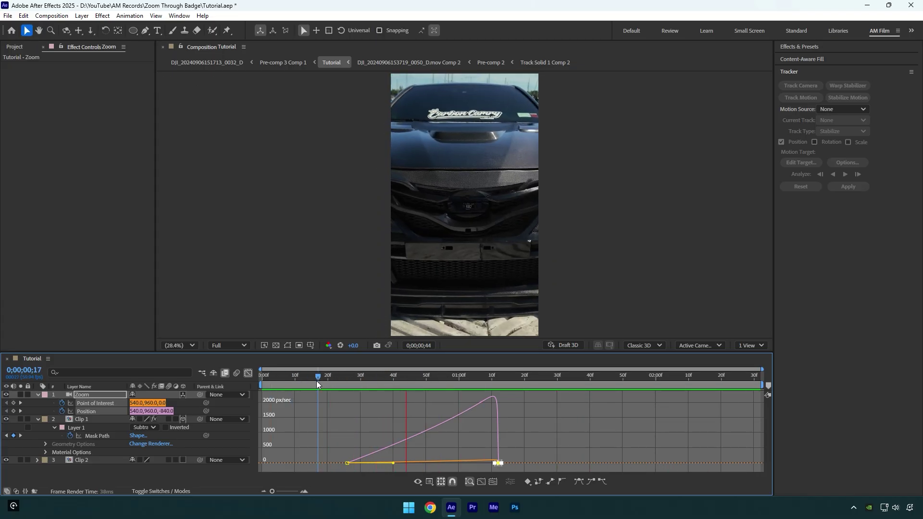
Enable motion blur on Clip 1 and for the composition, then check frames around 44
{"action": "left_click_drag", "start_coordinate": [317, 377], "coordinate": [413, 377]}
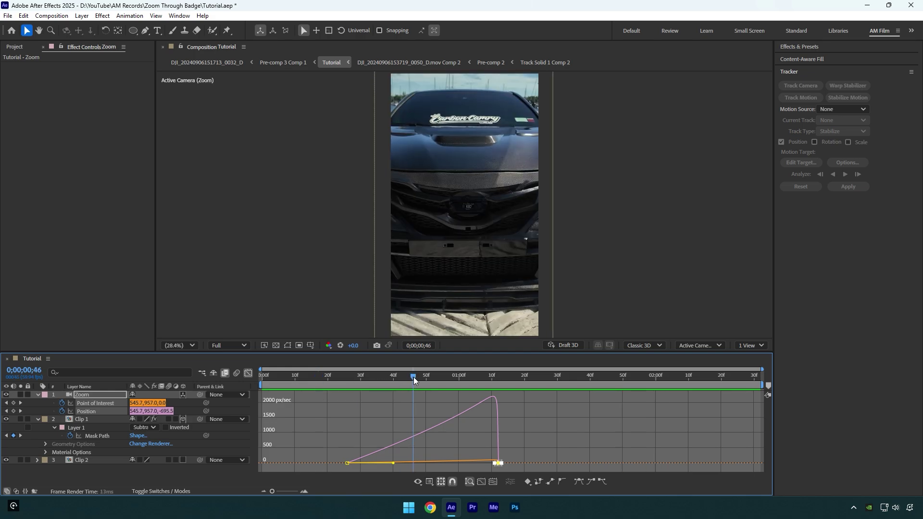
{"action": "left_click", "coordinate": [251, 372]}
{"action": "left_click", "coordinate": [339, 419]}
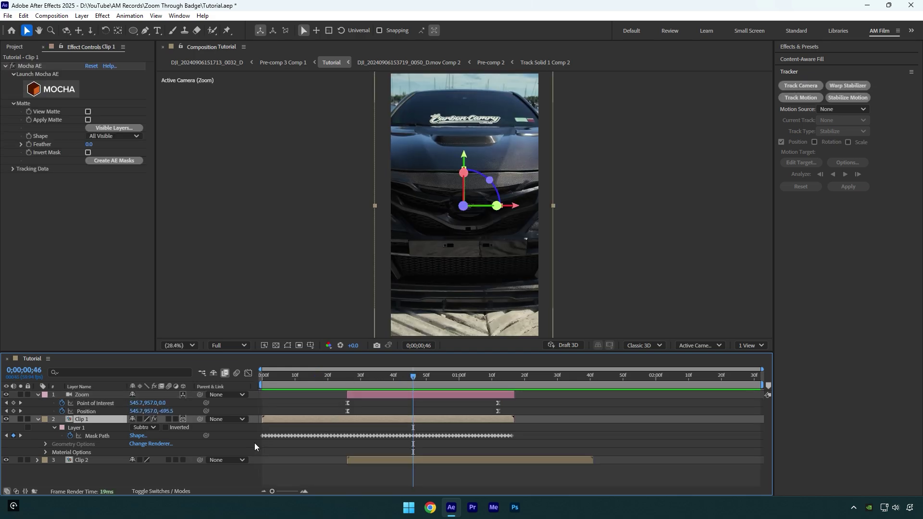
{"action": "left_click", "coordinate": [170, 420]}
{"action": "left_click", "coordinate": [432, 376]}
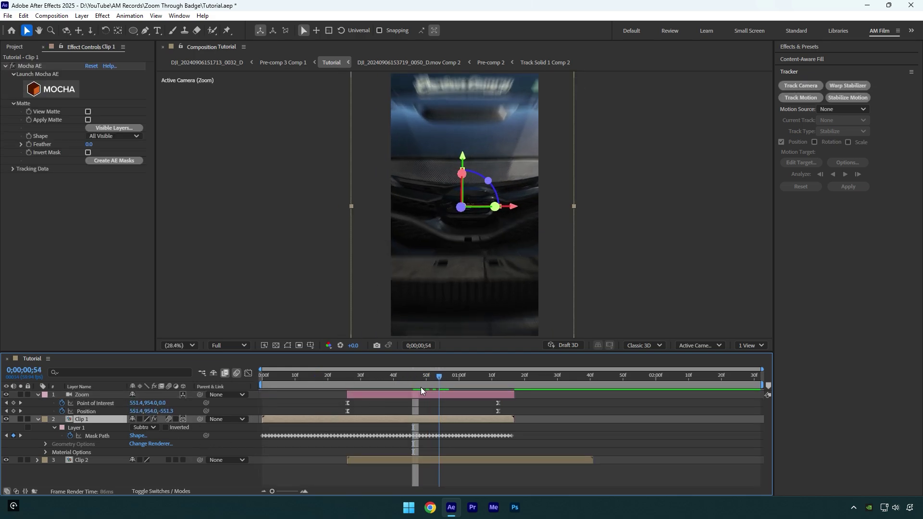
{"action": "left_click_drag", "start_coordinate": [417, 376], "coordinate": [405, 376]}
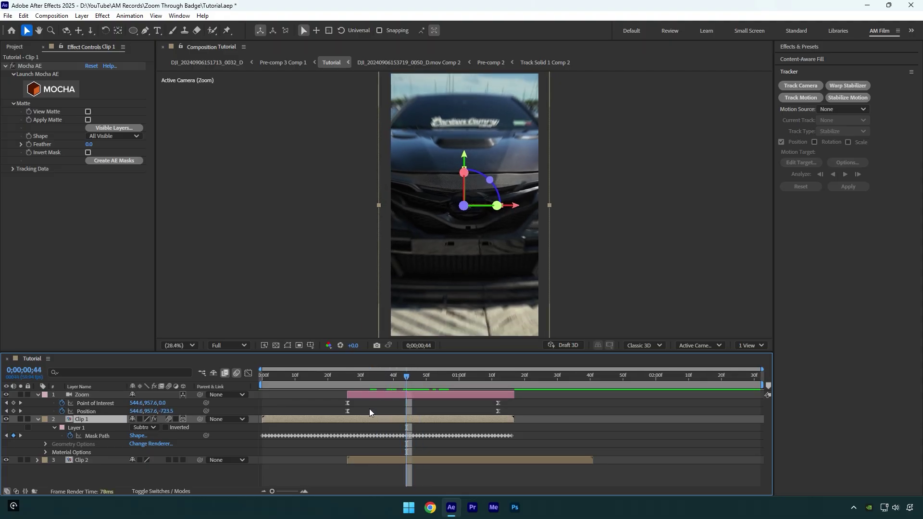
Duplicate Clip 1, switch the original's mask to Add, and move the badge down
{"action": "key", "text": "ctrl+d"}
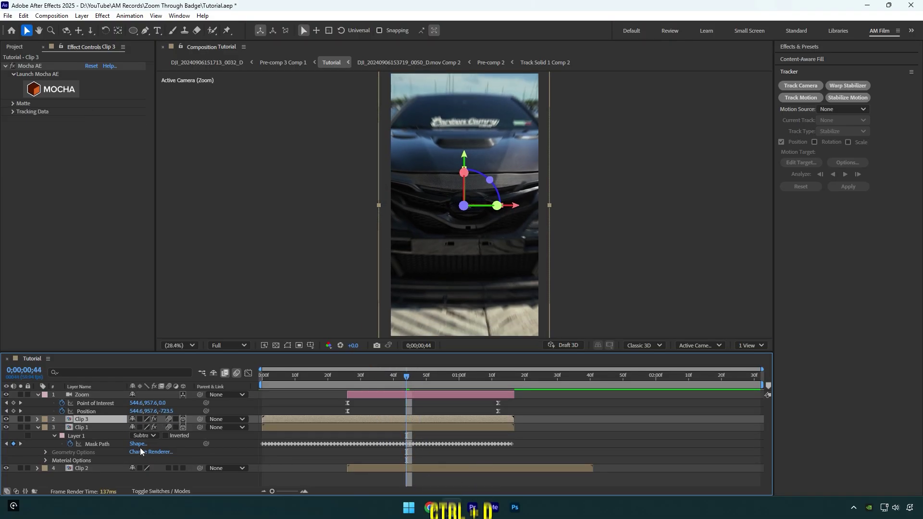
{"action": "left_click", "coordinate": [98, 428]}
{"action": "left_click", "coordinate": [144, 436]}
{"action": "left_click", "coordinate": [154, 372]}
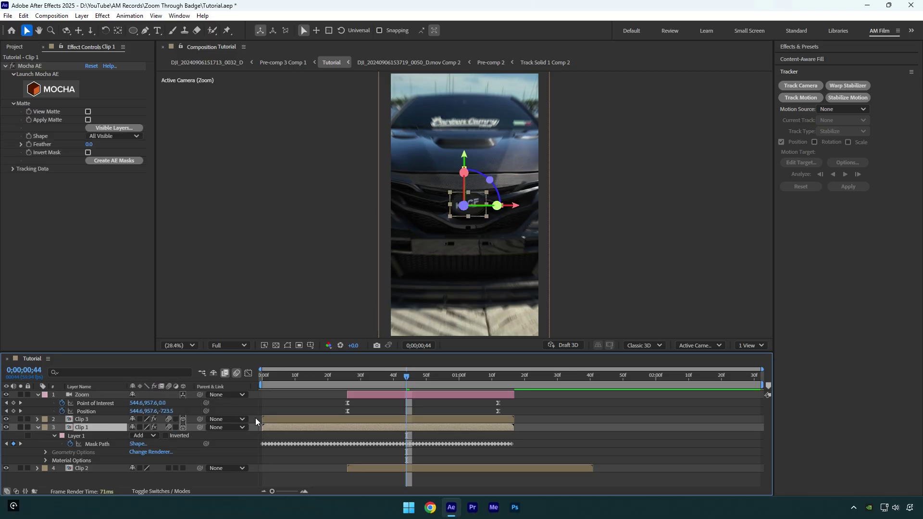
{"action": "left_click_drag", "start_coordinate": [466, 155], "coordinate": [467, 199]}
Keyframe the badge's Position at the camera's end keyframe and reset Position at frame 56
{"action": "key", "text": "p"}
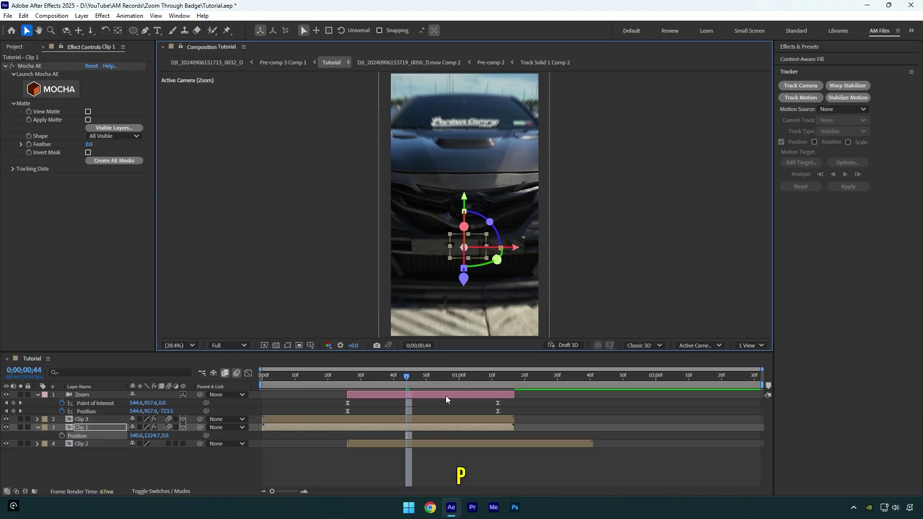
{"action": "left_click", "coordinate": [61, 436]}
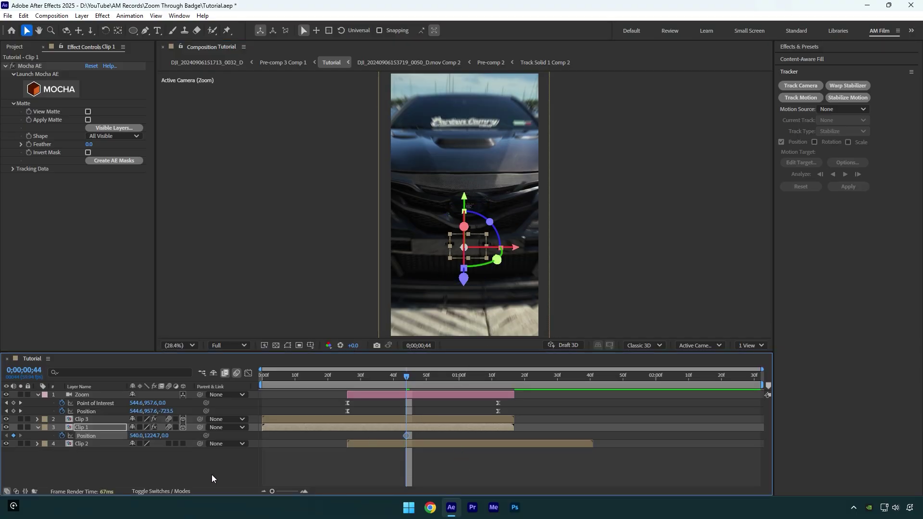
{"action": "left_click_drag", "start_coordinate": [405, 437], "coordinate": [497, 436]}
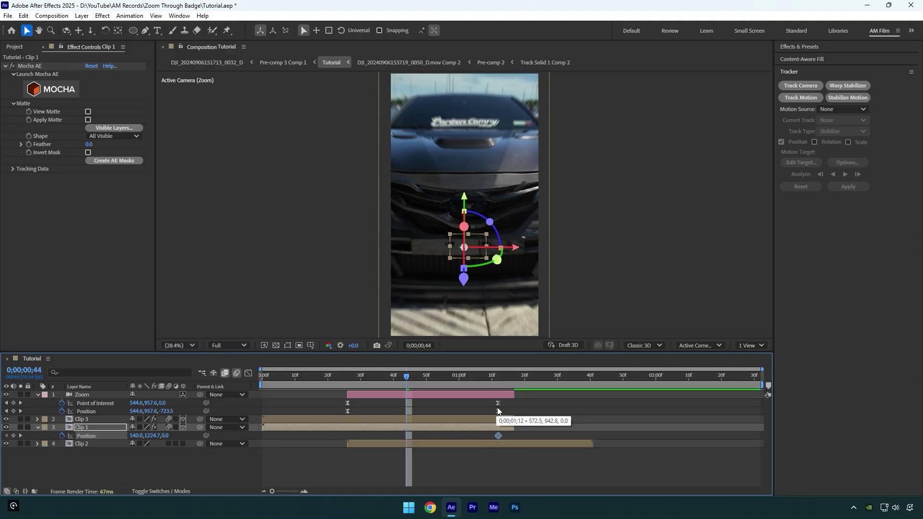
{"action": "left_click_drag", "start_coordinate": [408, 375], "coordinate": [445, 375]}
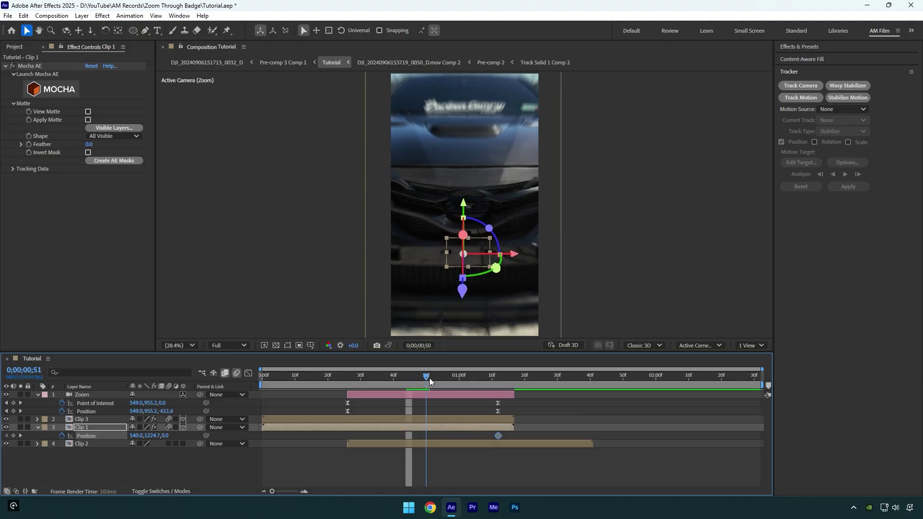
{"action": "right_click", "coordinate": [148, 436]}
{"action": "left_click", "coordinate": [118, 377]}
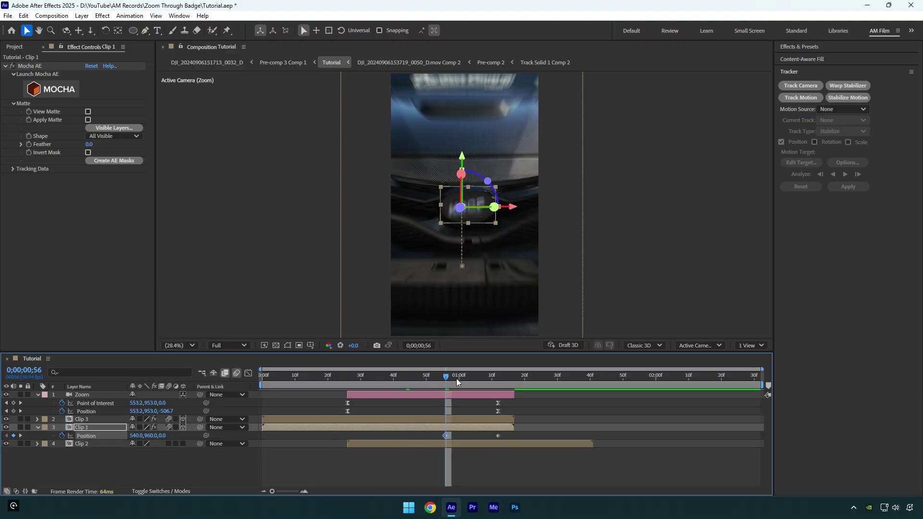
{"action": "mouse_move", "coordinate": [445, 375]}
{"action": "left_mouse_down"}
{"action": "mouse_move", "coordinate": [305, 375]}
{"action": "mouse_move", "coordinate": [466, 377]}
{"action": "left_mouse_up"}
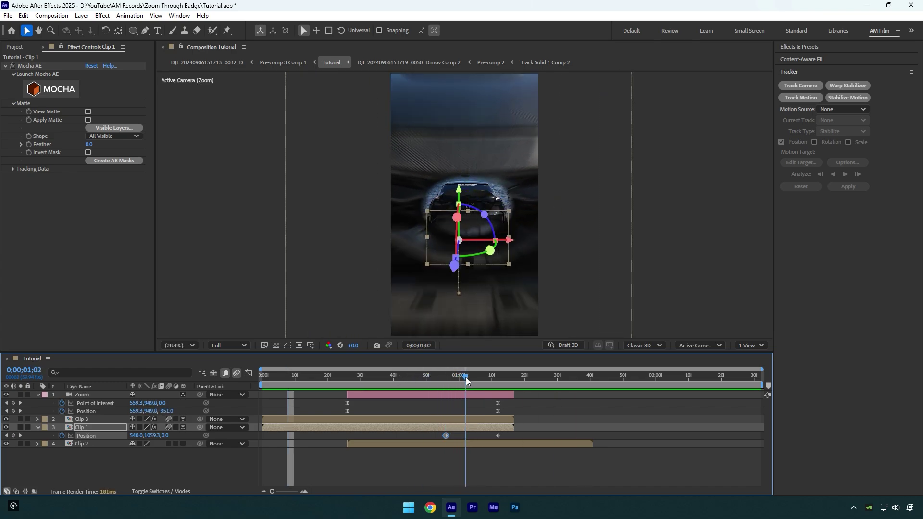